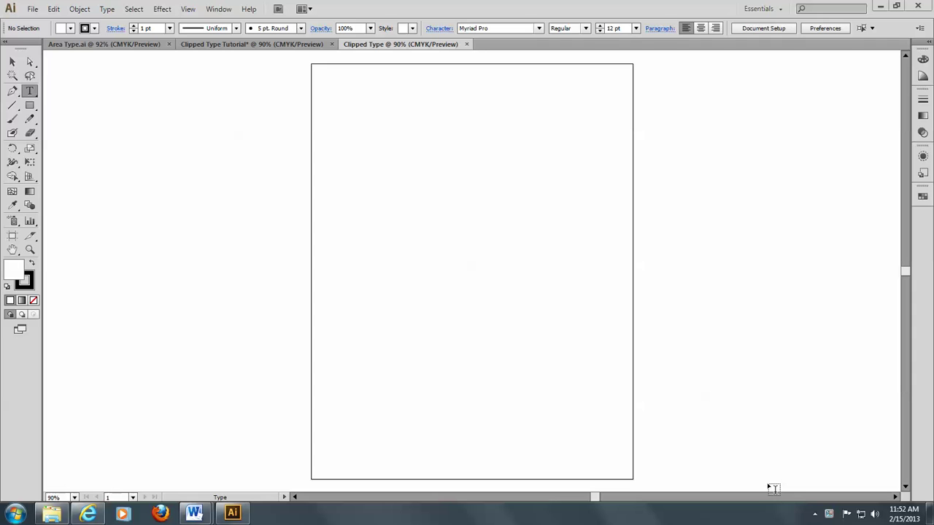
Place the Mount TIF image from the Week 6 folder into the document as an embedded image.
click(32, 10)
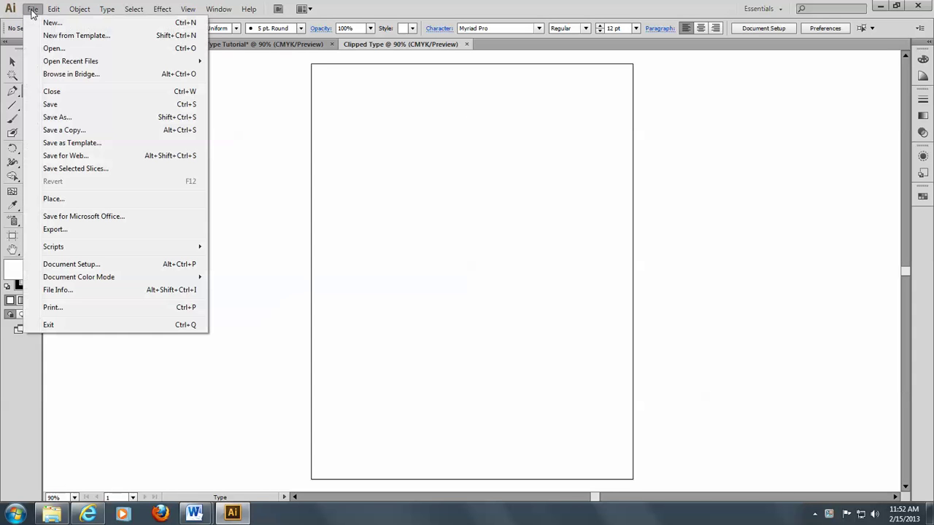
click(52, 199)
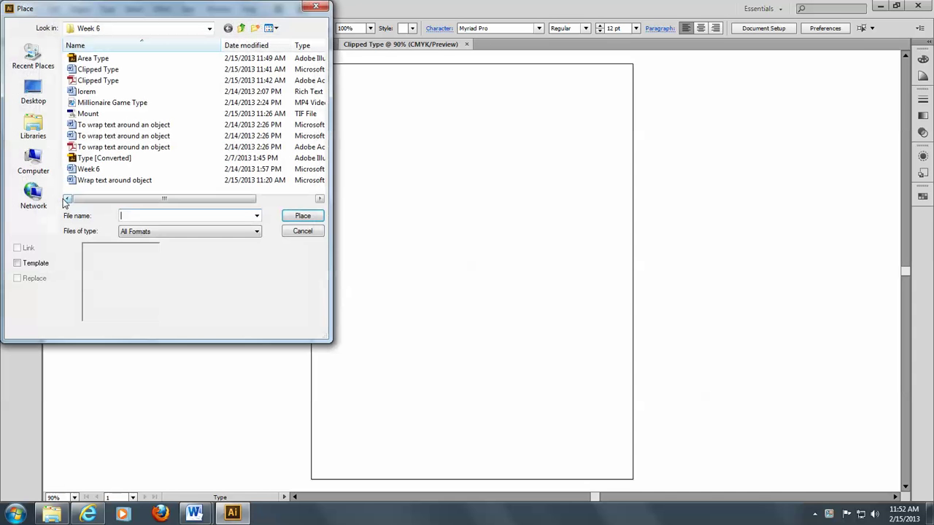
click(83, 115)
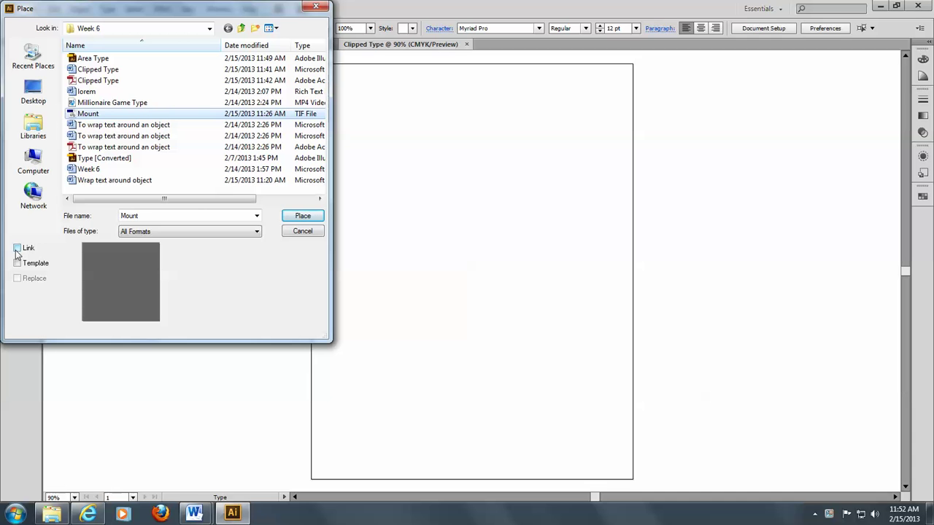
click(302, 216)
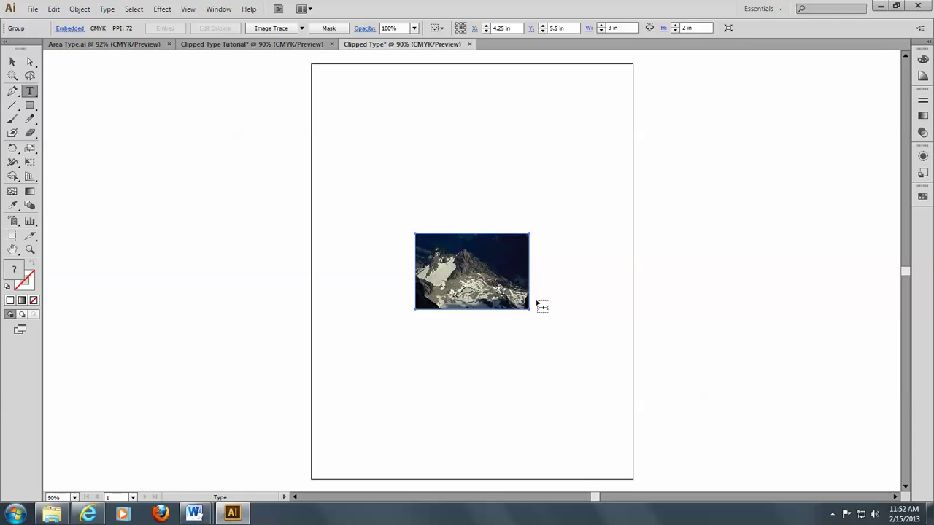
Enlarge the mountain photo proportionally to about 8 by 5.3 in and centre it across the artboard's width.
click(12, 62)
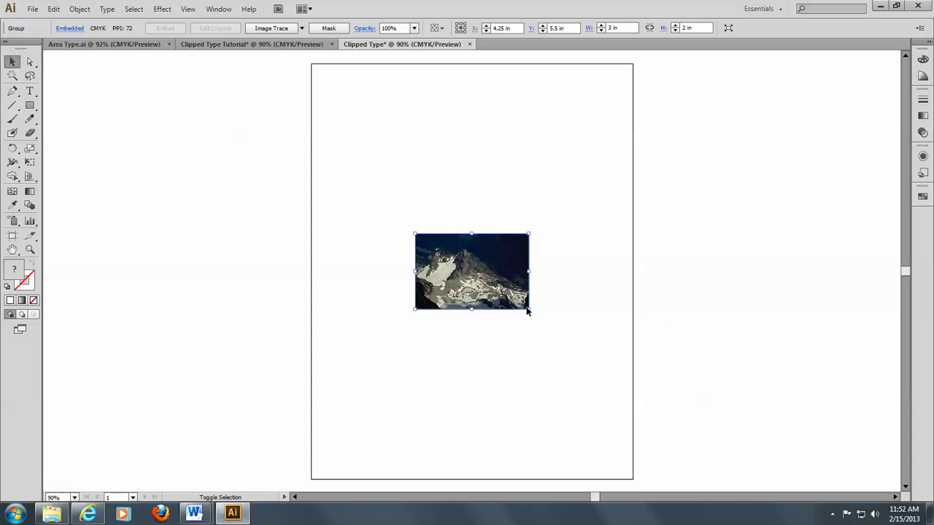
drag(527, 310, 614, 391)
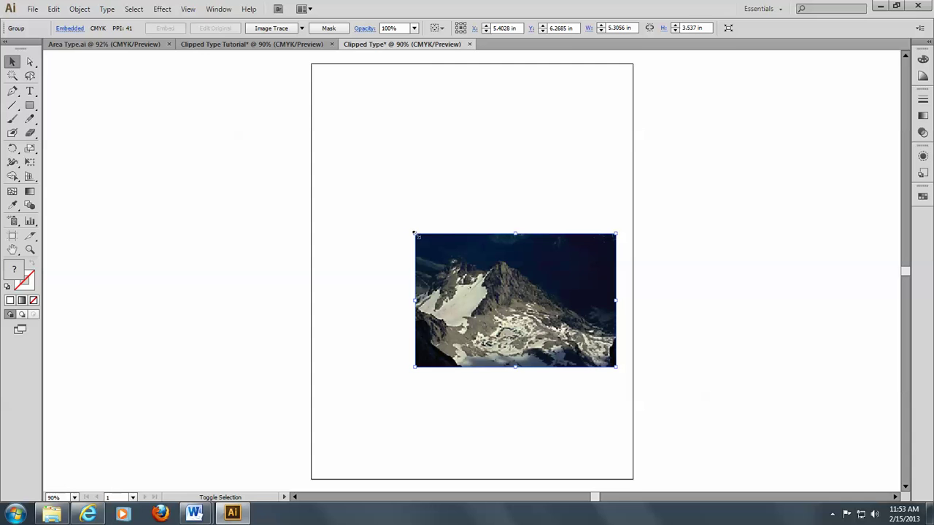
drag(414, 232, 313, 107)
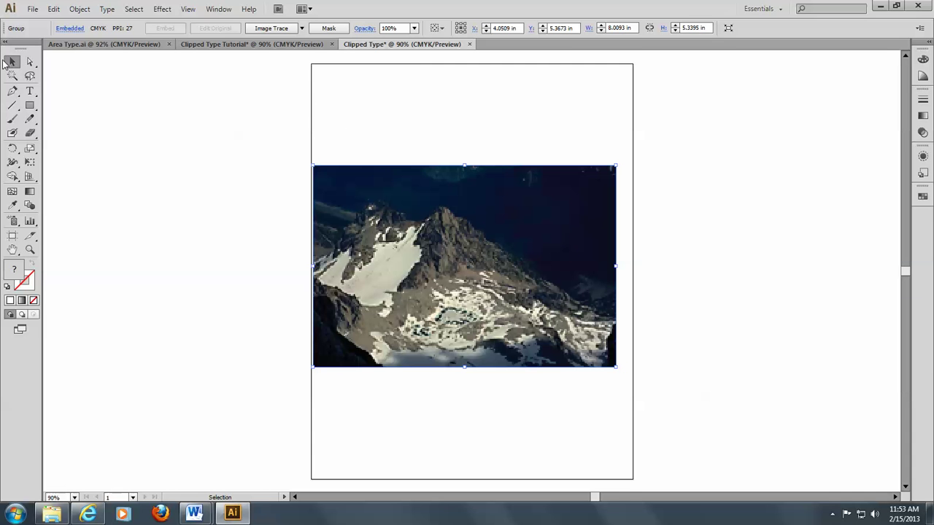
drag(476, 297, 485, 293)
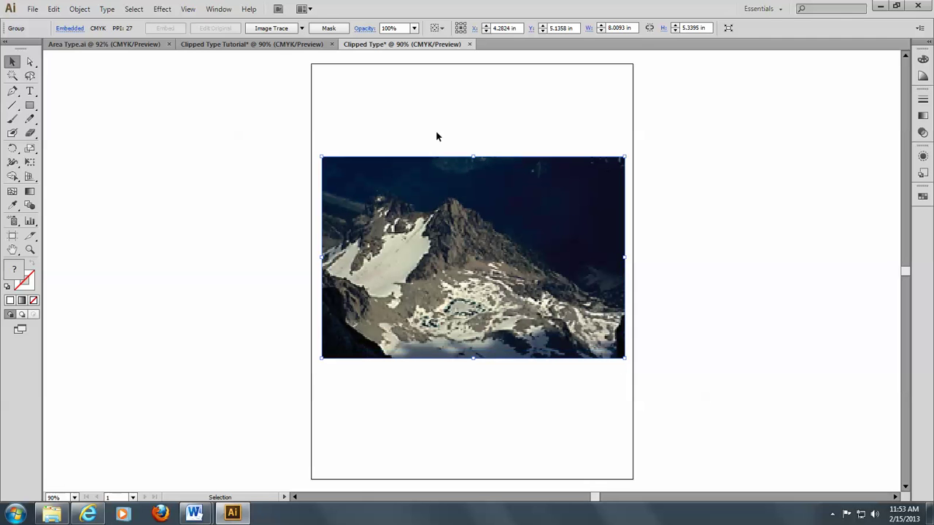
click(425, 95)
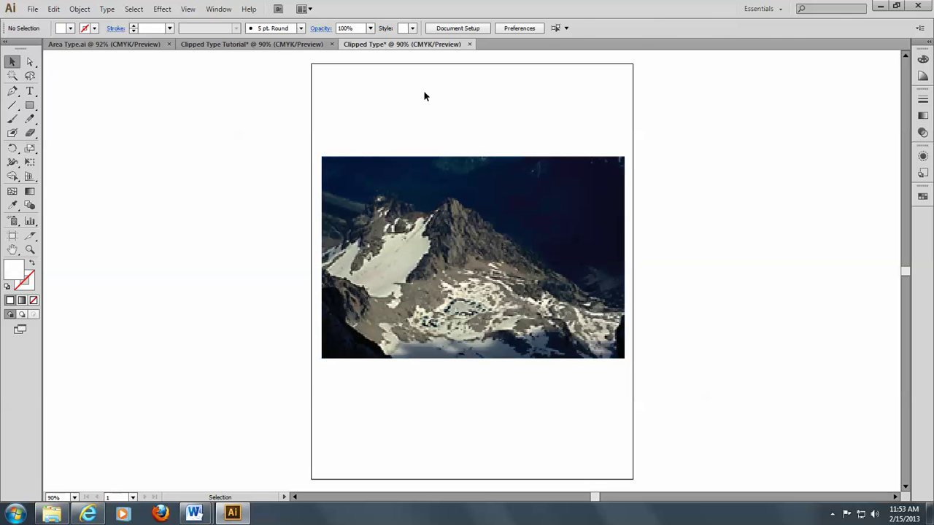
Add the point text COLORADO in Franklin Gothic Heavy on the empty canvas left of the artboard.
click(30, 90)
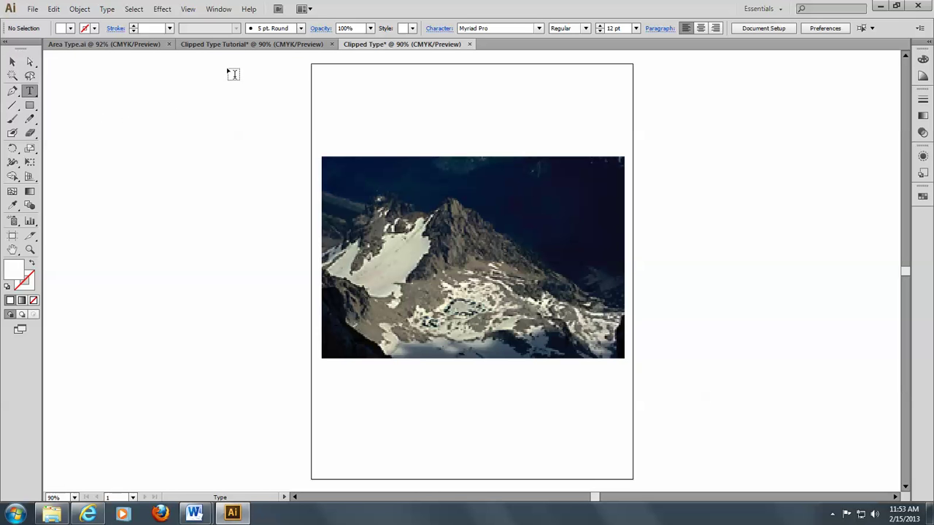
click(125, 147)
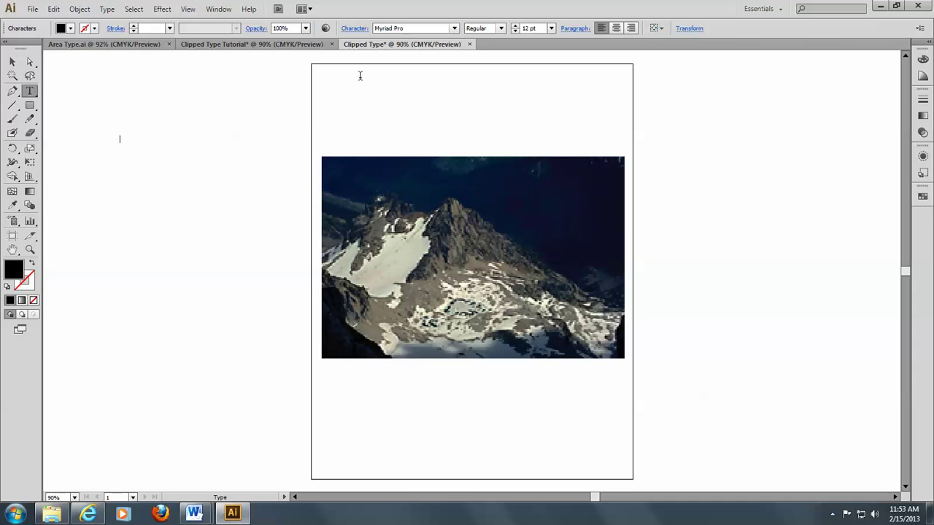
click(453, 28)
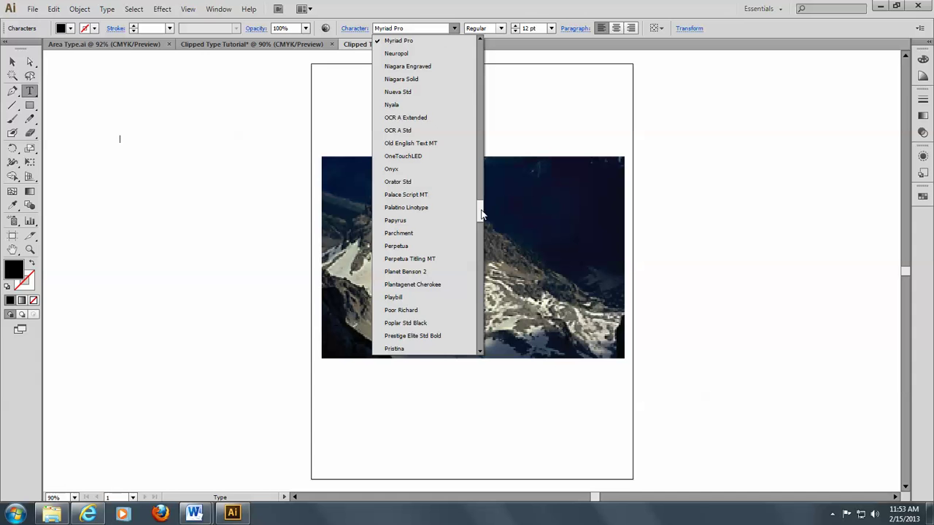
mouse_move(481, 212)
mouse_down()
mouse_move(475, 281)
mouse_move(485, 69)
mouse_move(488, 123)
mouse_up()
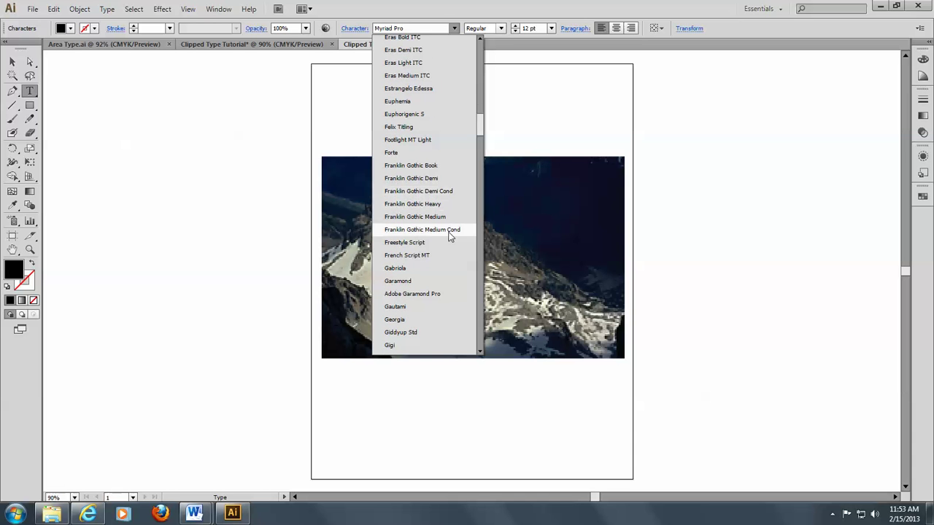
click(401, 205)
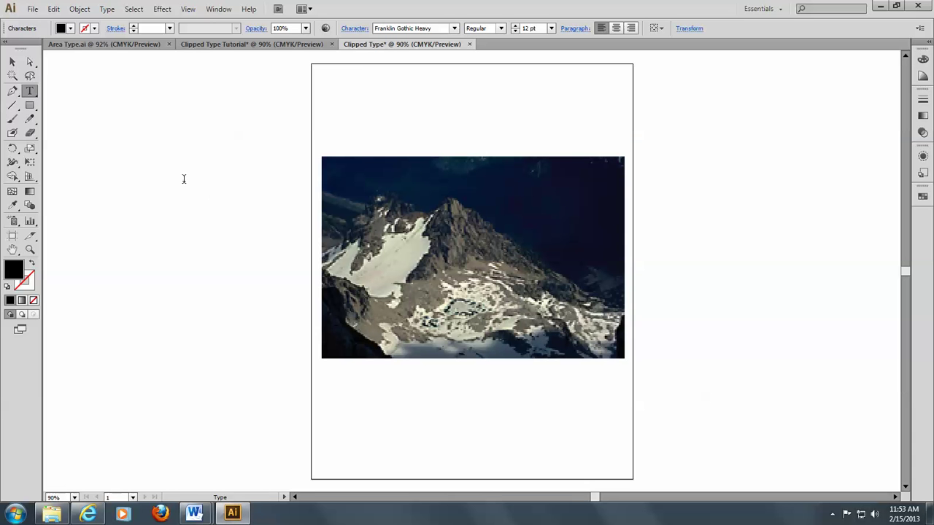
key(Caps_Lock)
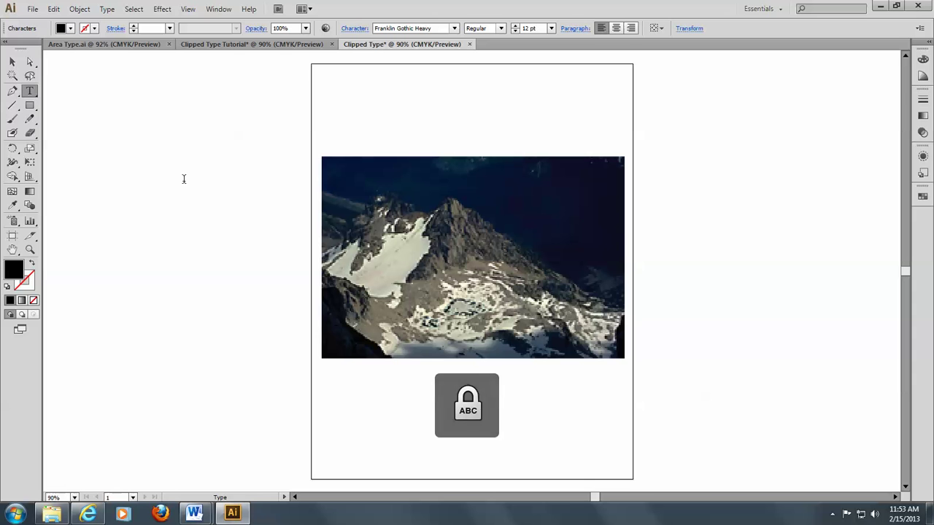
text(COLORADO)
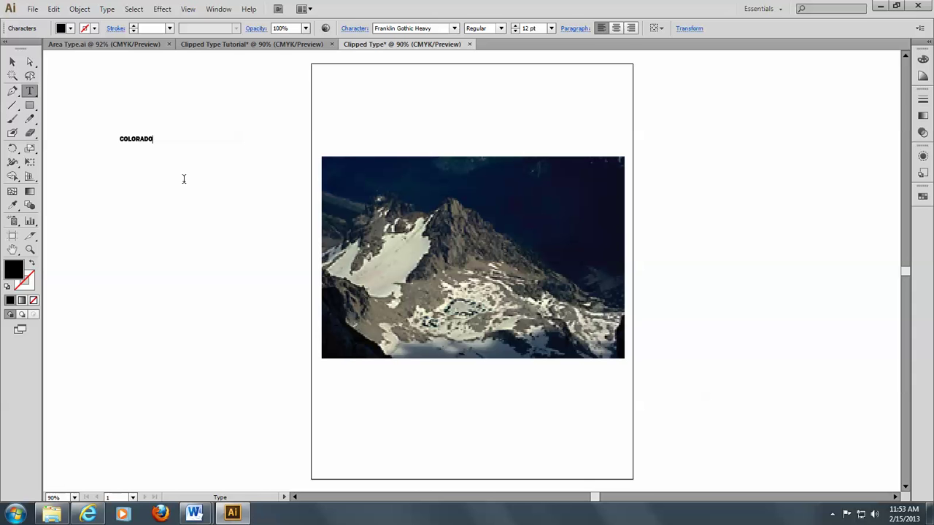
Move the COLORADO text onto the mountain photo and fill it with white.
click(11, 62)
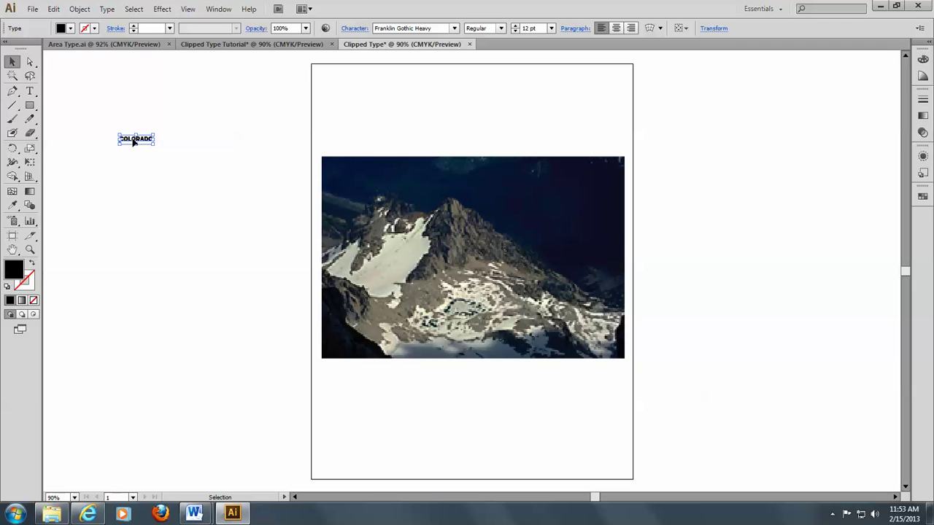
drag(134, 142, 422, 217)
click(922, 196)
click(786, 201)
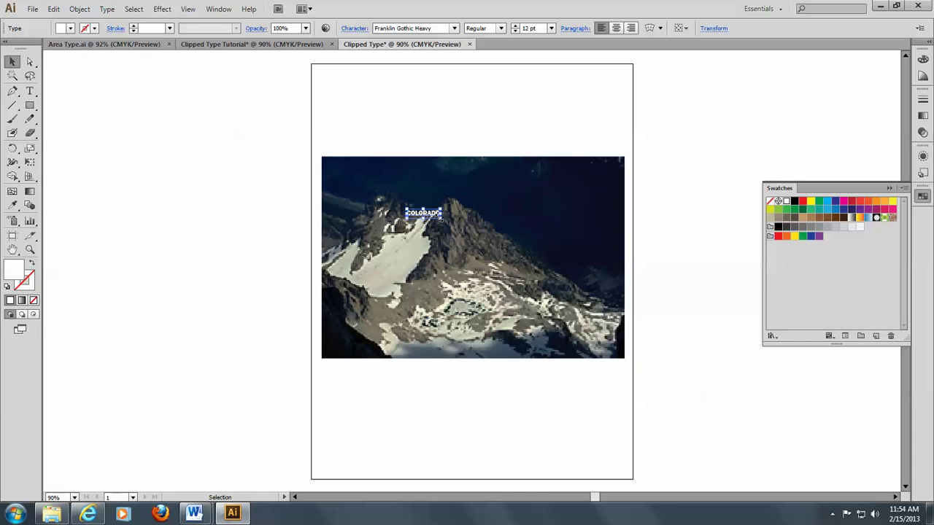
Stretch the COLORADO text until its letters nearly cover the whole photo, about 7.8 by 5.2 in.
drag(440, 217, 620, 418)
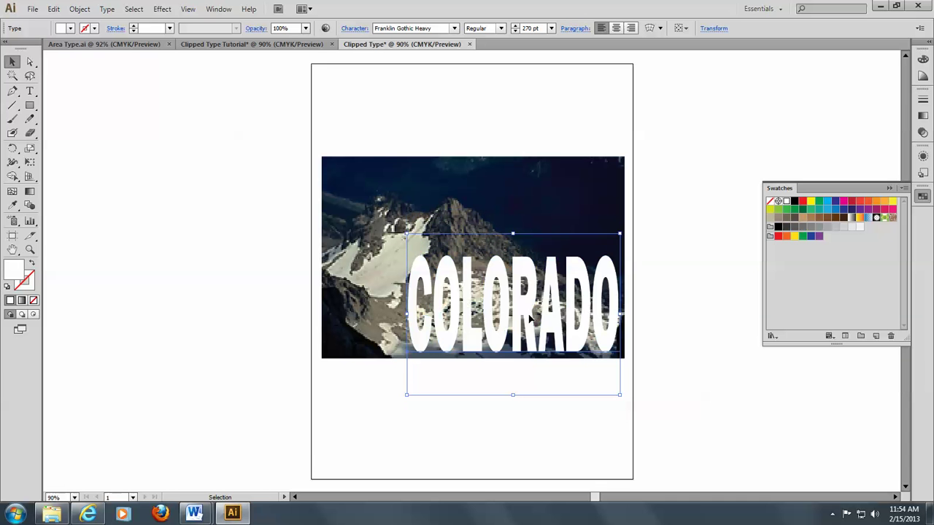
drag(512, 233, 512, 122)
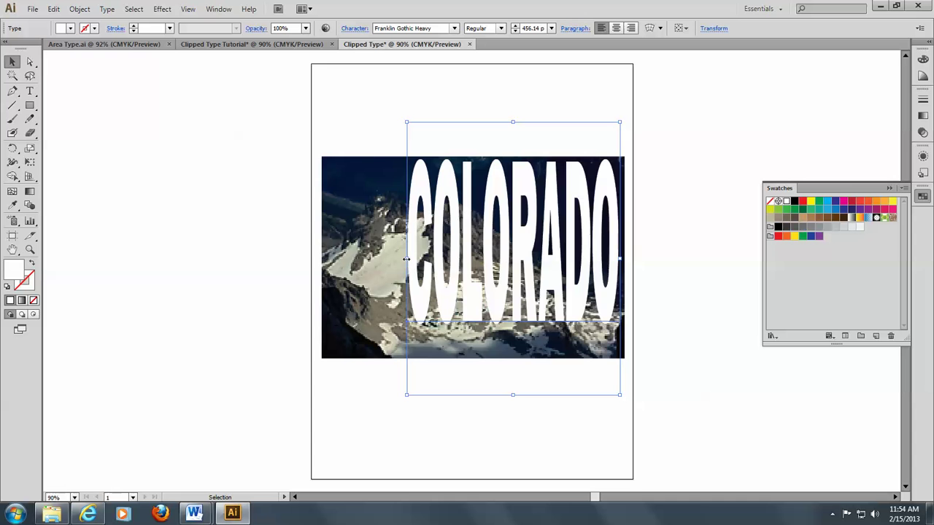
drag(406, 261, 320, 269)
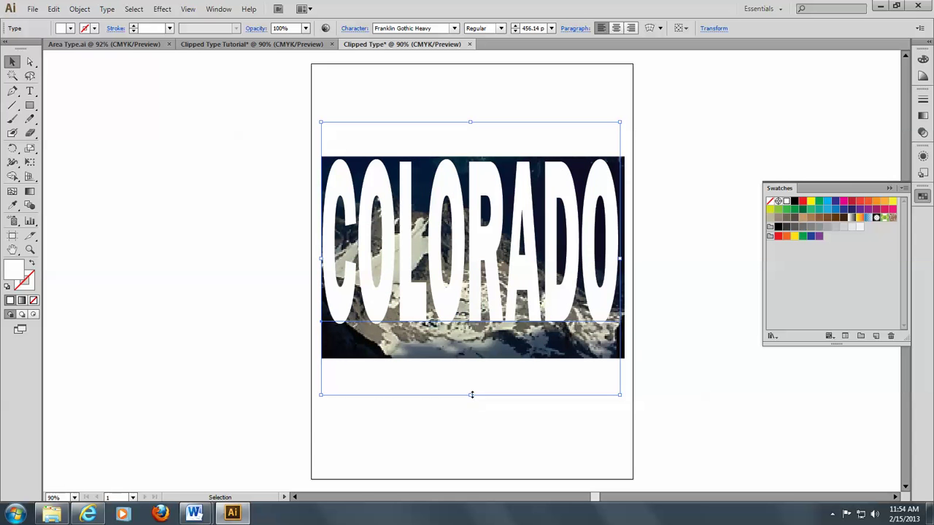
drag(470, 395, 475, 441)
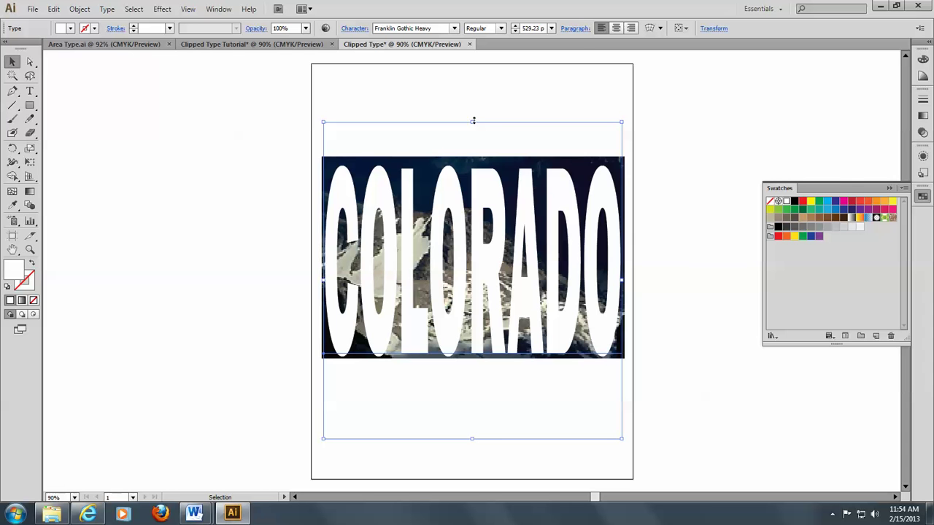
drag(473, 121, 473, 113)
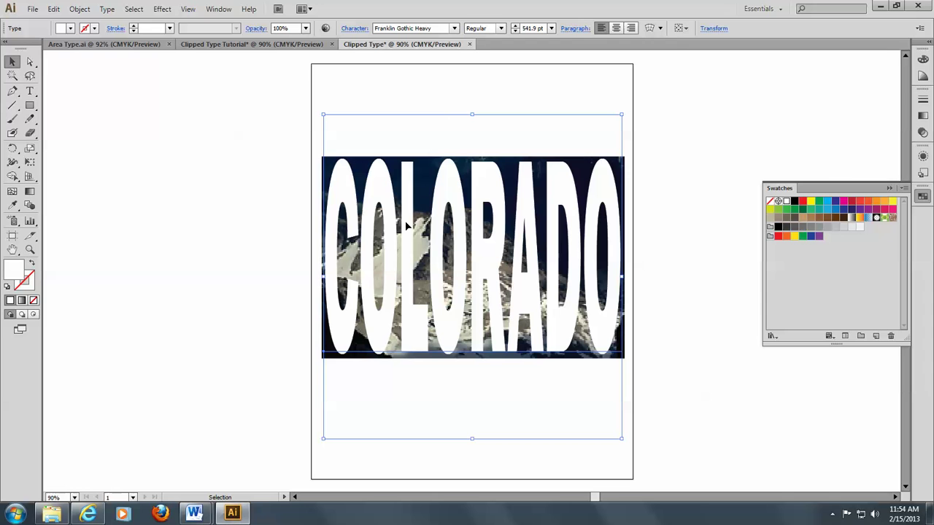
Convert the COLORADO text to outlines and make the letters one compound path.
click(108, 10)
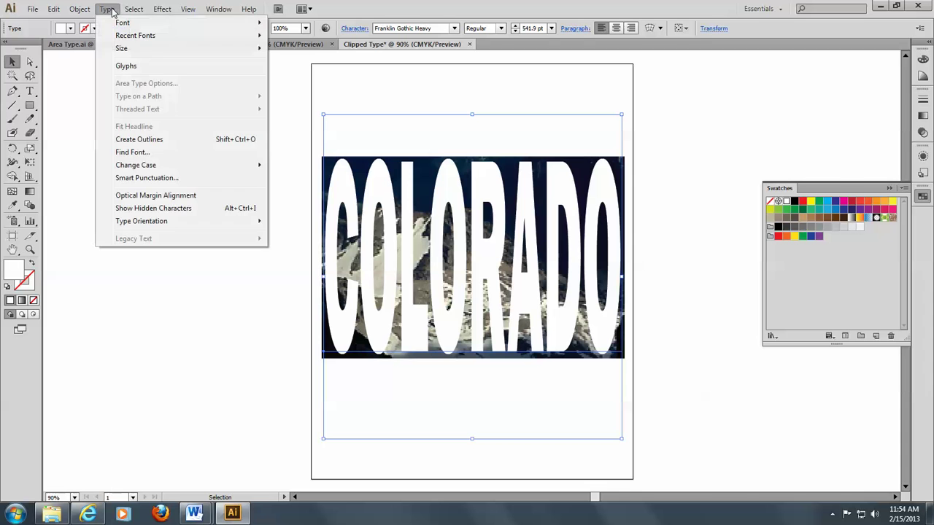
click(149, 139)
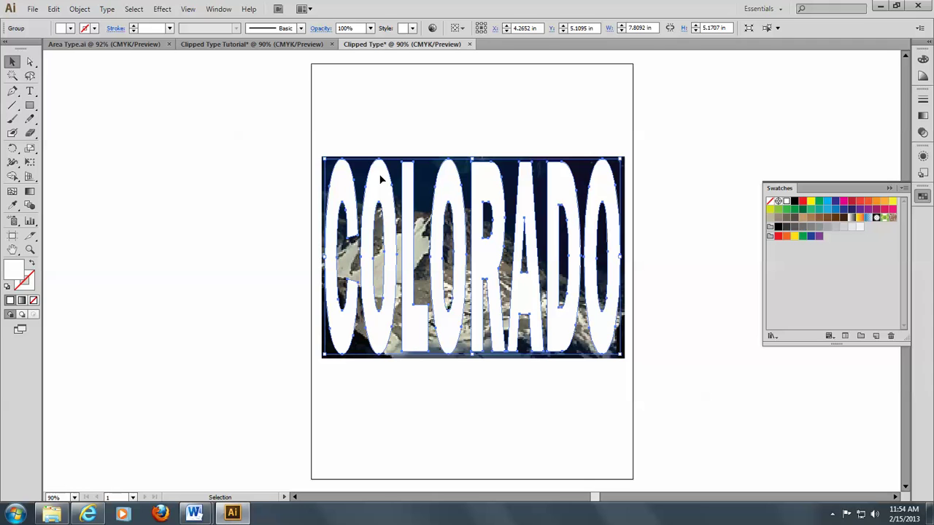
click(79, 10)
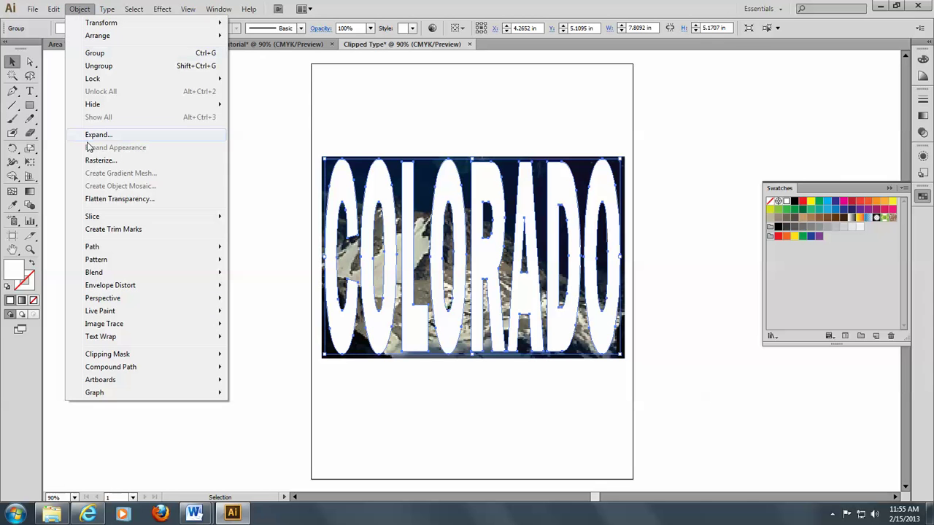
mouse_move(121, 368)
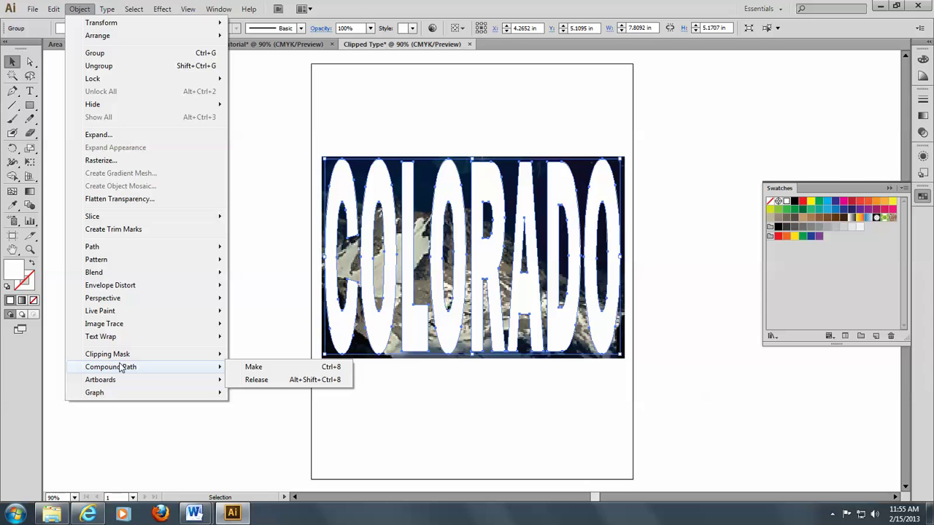
click(254, 368)
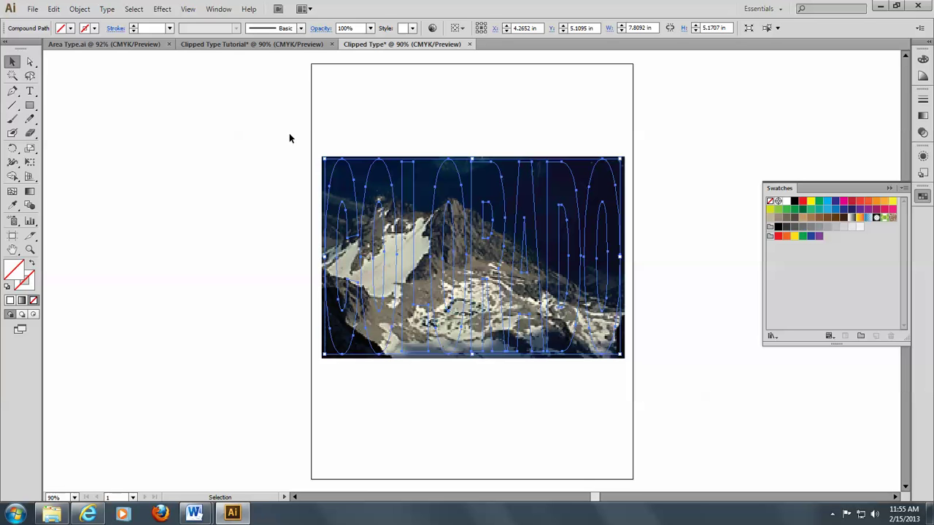
Select the letter path together with the mountain photo, make a clipping mask from them, and deselect the result.
drag(289, 135, 691, 384)
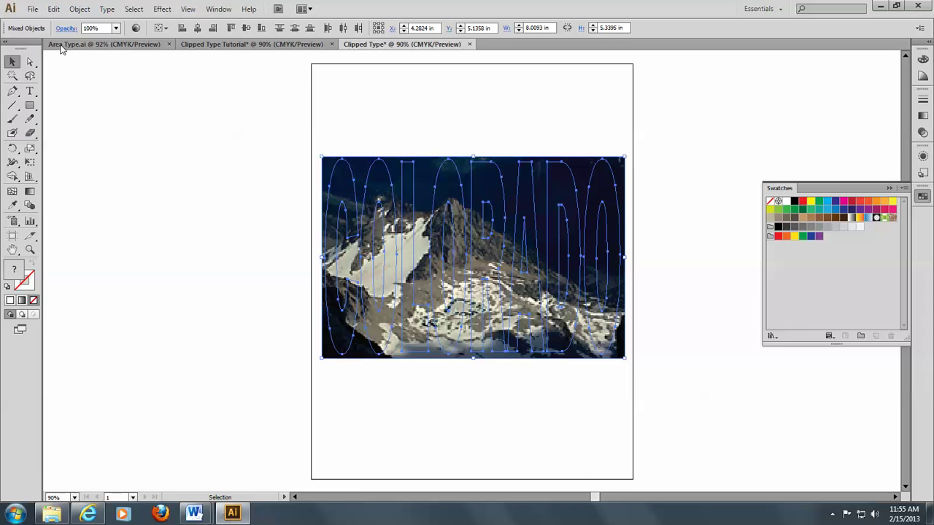
click(71, 14)
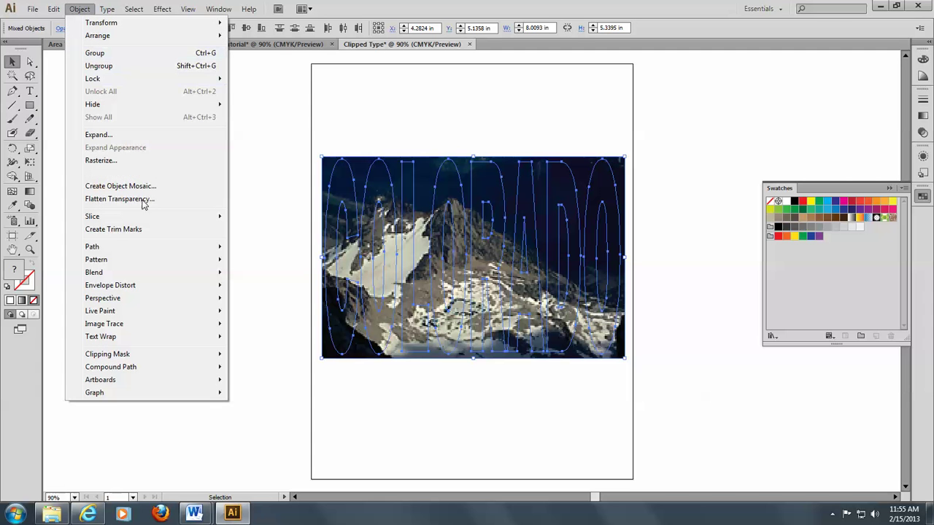
mouse_move(182, 355)
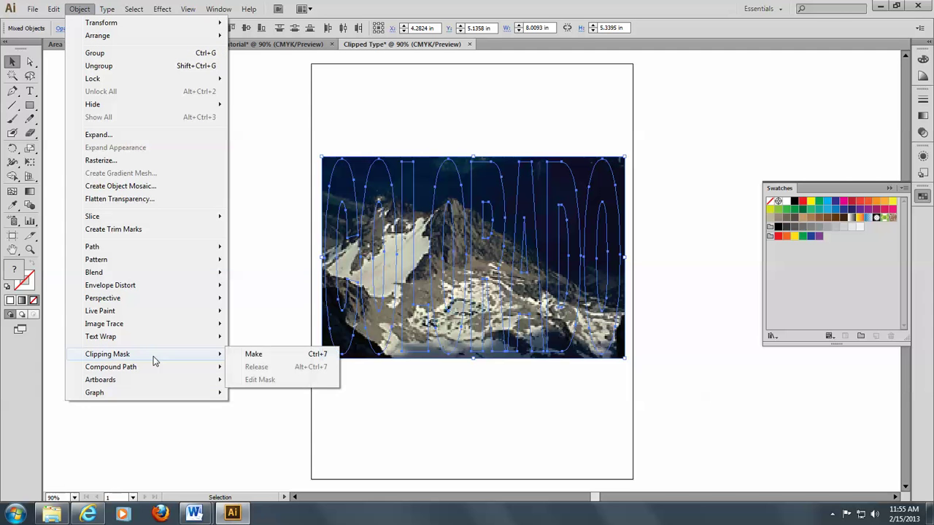
click(253, 356)
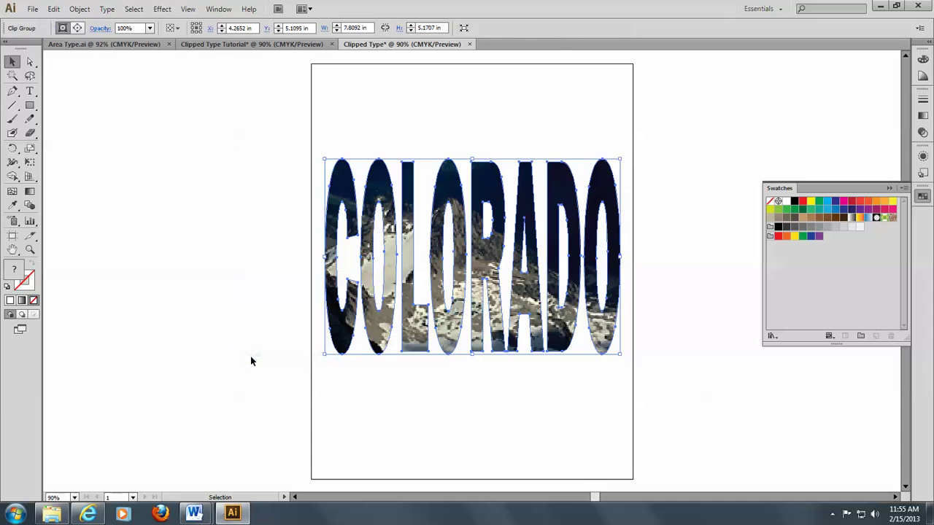
click(333, 141)
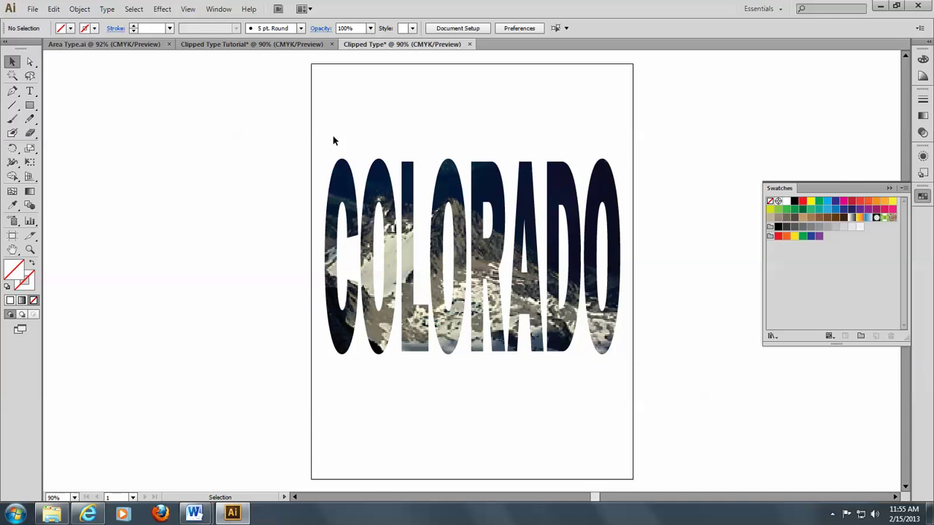